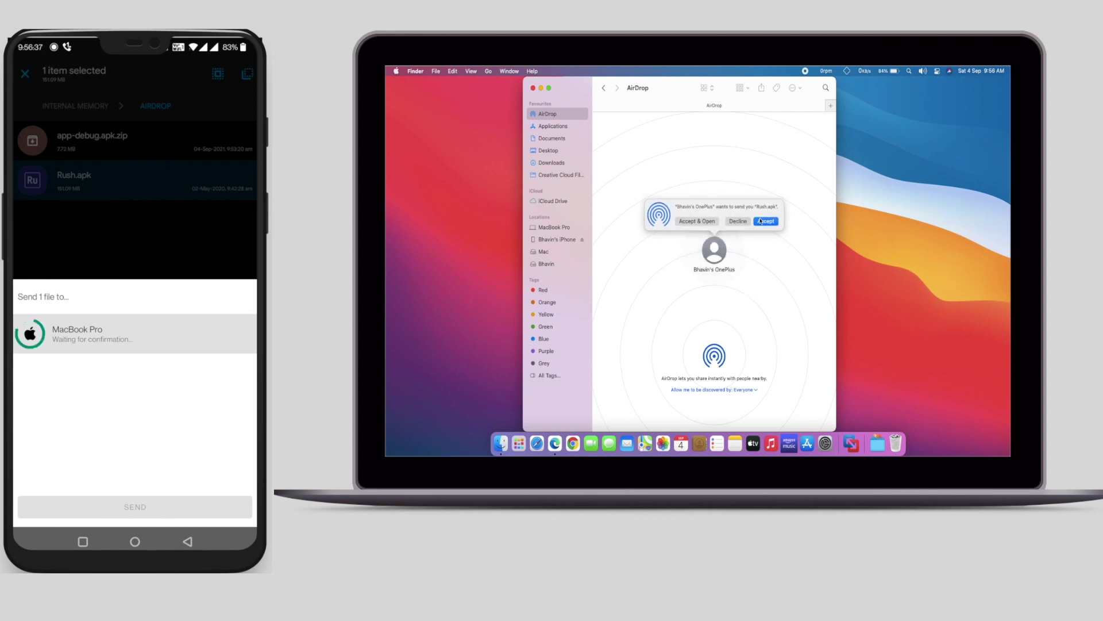
# Accept the AirDrop request for Rush.apk from the OnePlus phone.
pyautogui.click(766, 222)
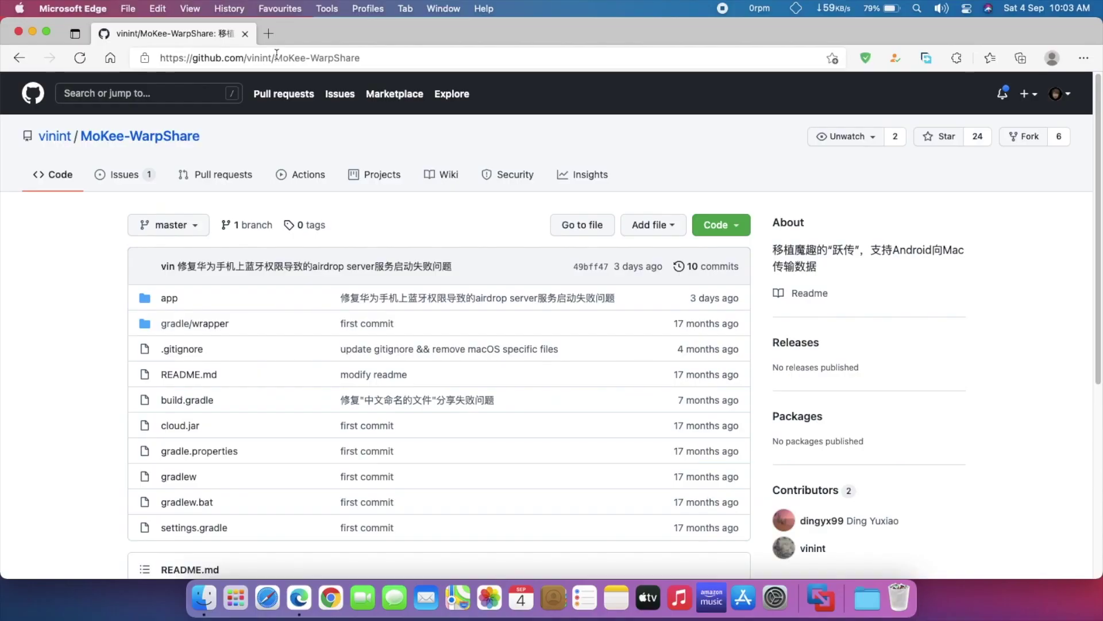
pyautogui.scroll(-3, 437, 249)
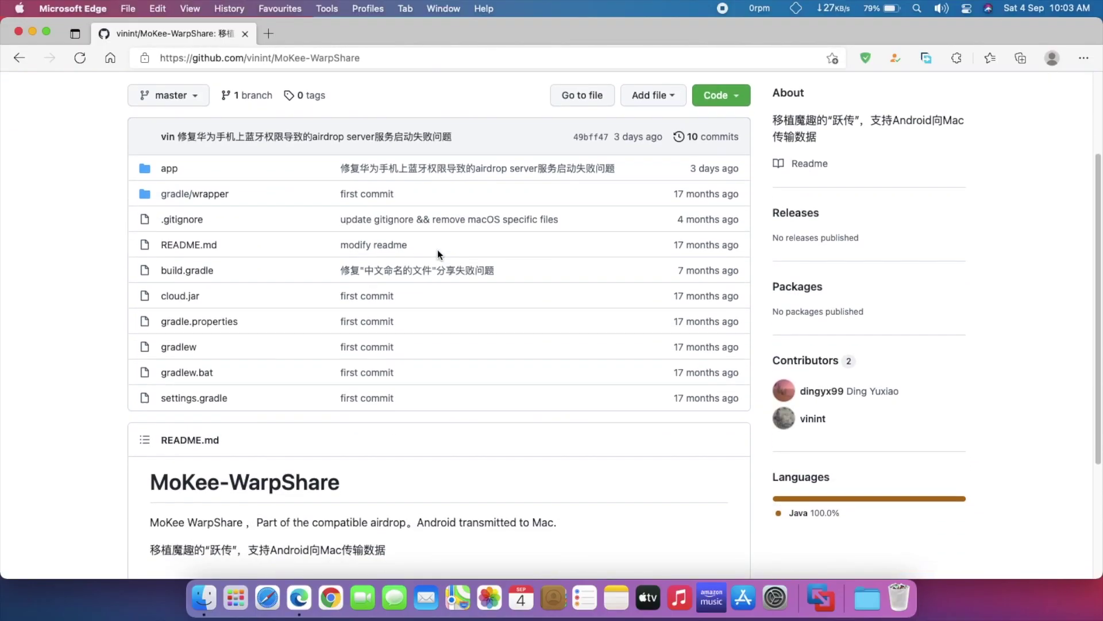
pyautogui.scroll(-4, 437, 250)
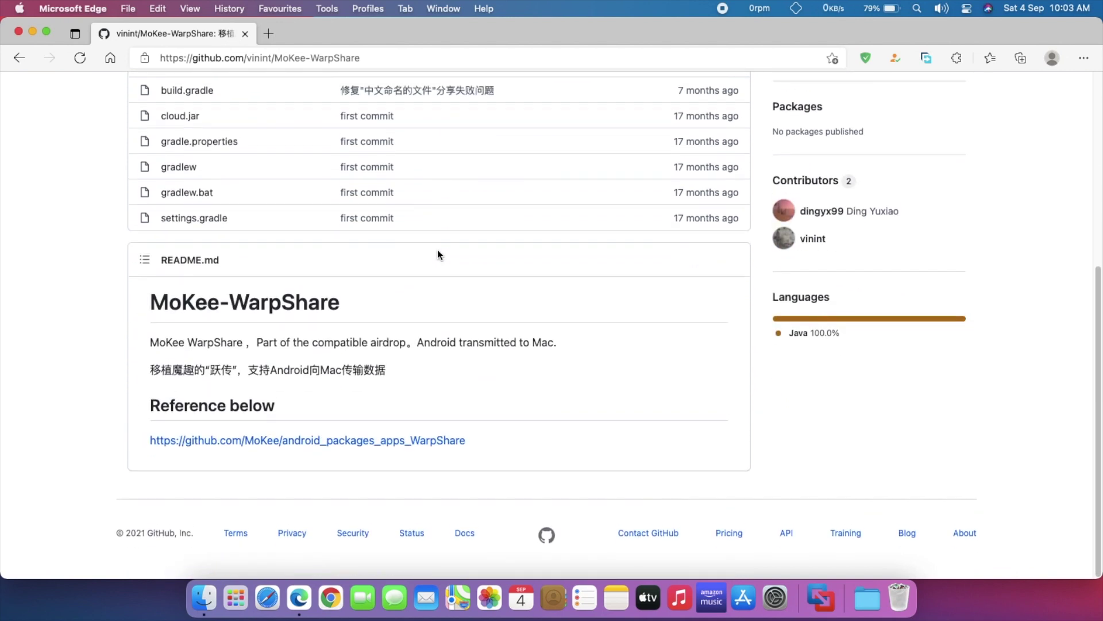
pyautogui.scroll(3, 437, 249)
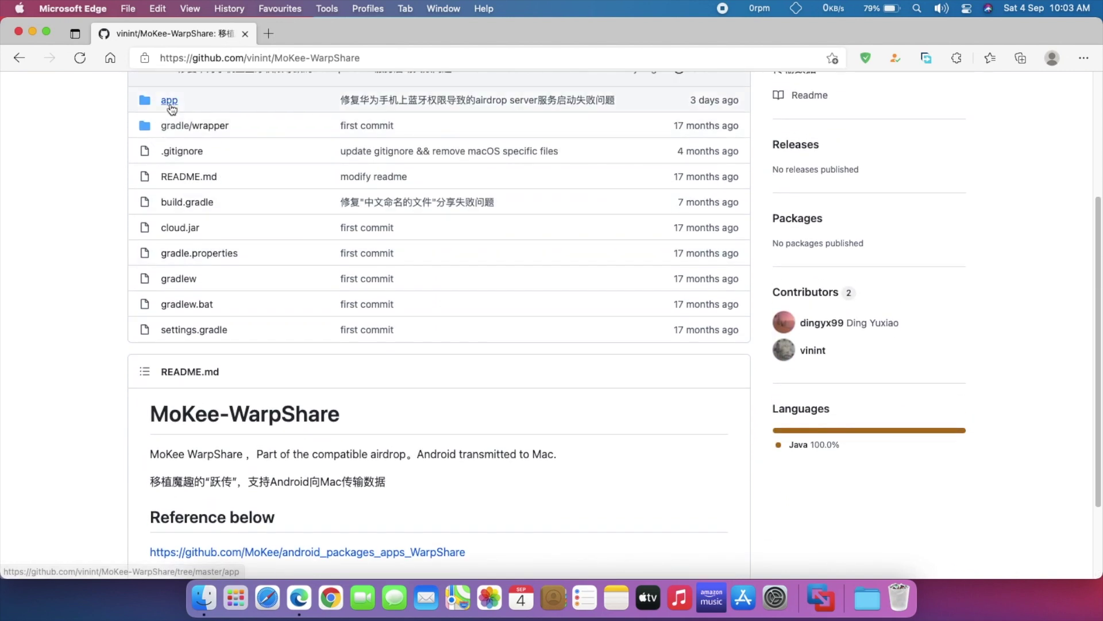
# Open the app folder in the MoKee-WarpShare GitHub repository.
pyautogui.click(169, 100)
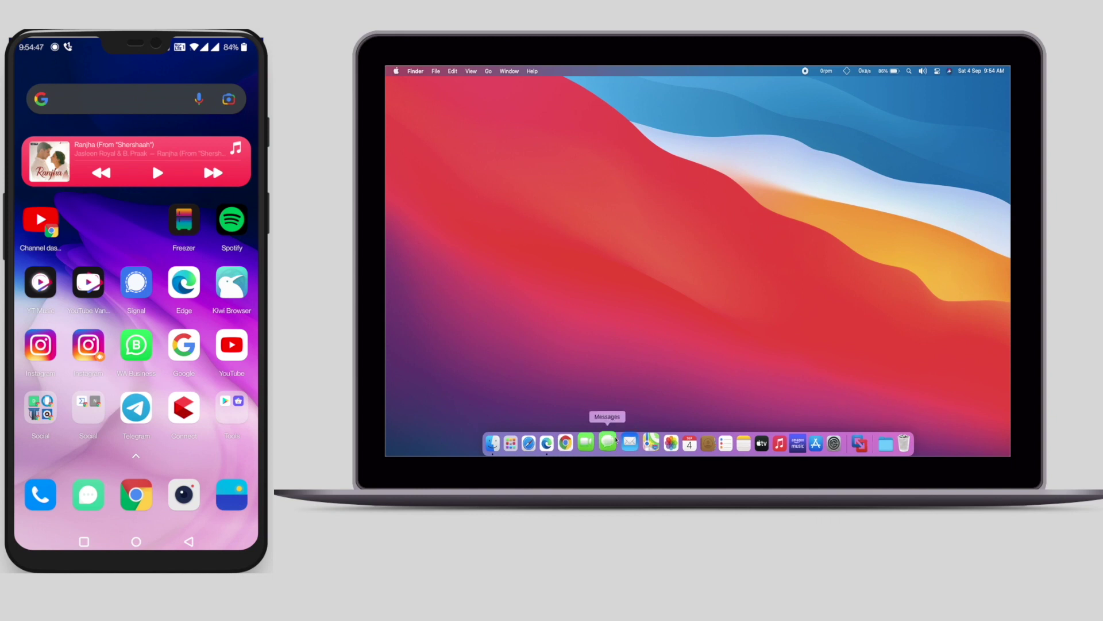
# Open a Finder window from the Dock and show AirDrop from the sidebar.
pyautogui.click(501, 443)
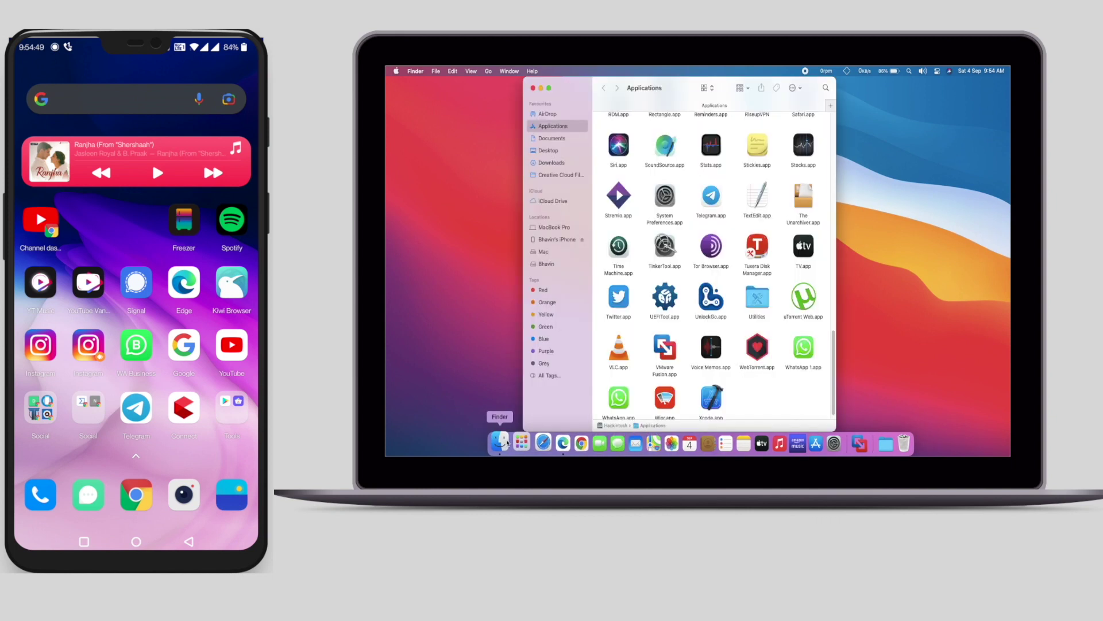
pyautogui.click(546, 114)
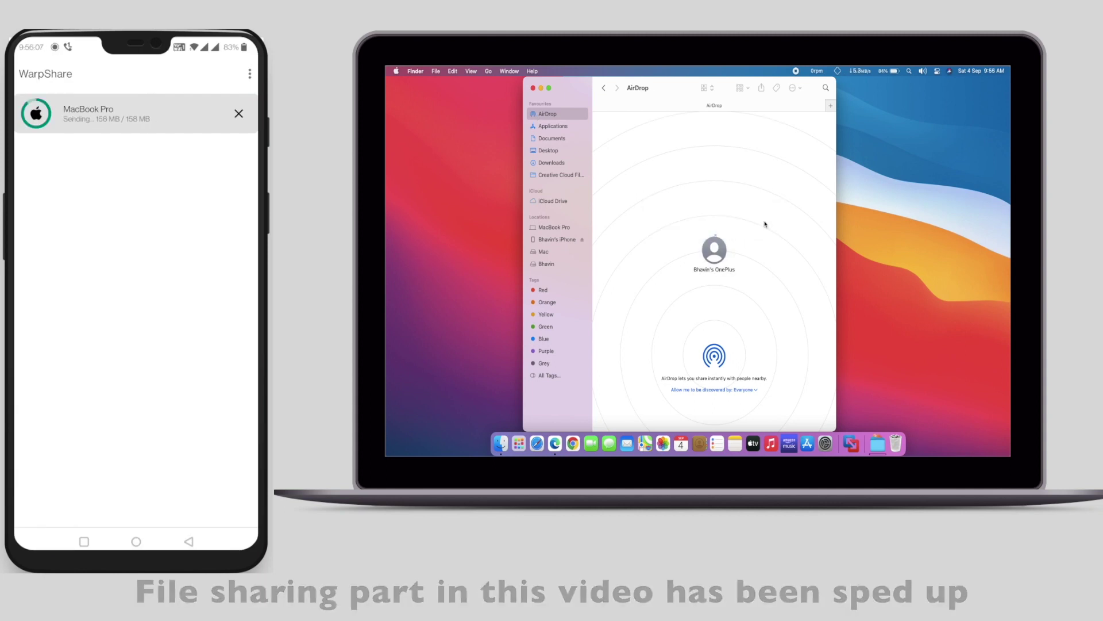
# Check the Downloads stack for the received Rush.apk, then close the preview.
pyautogui.click(875, 442)
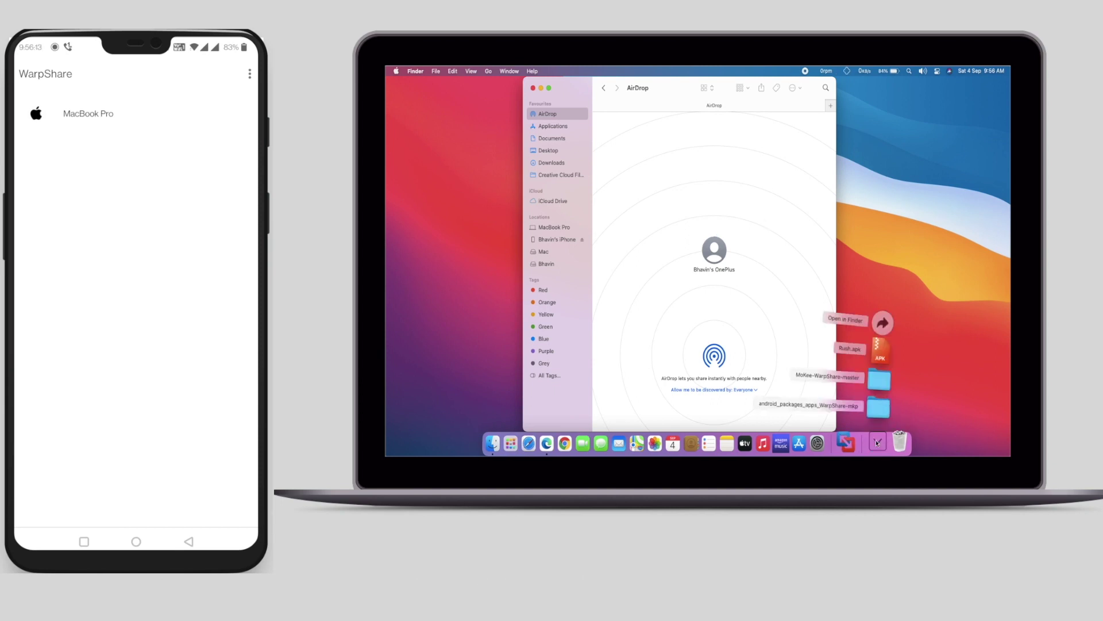
pyautogui.click(750, 296)
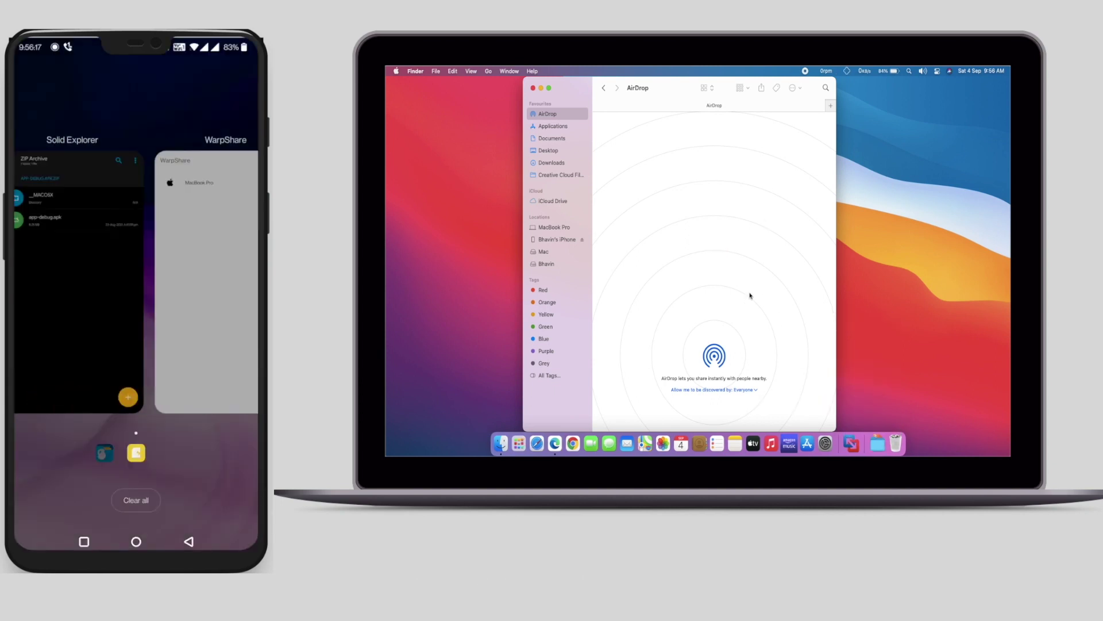